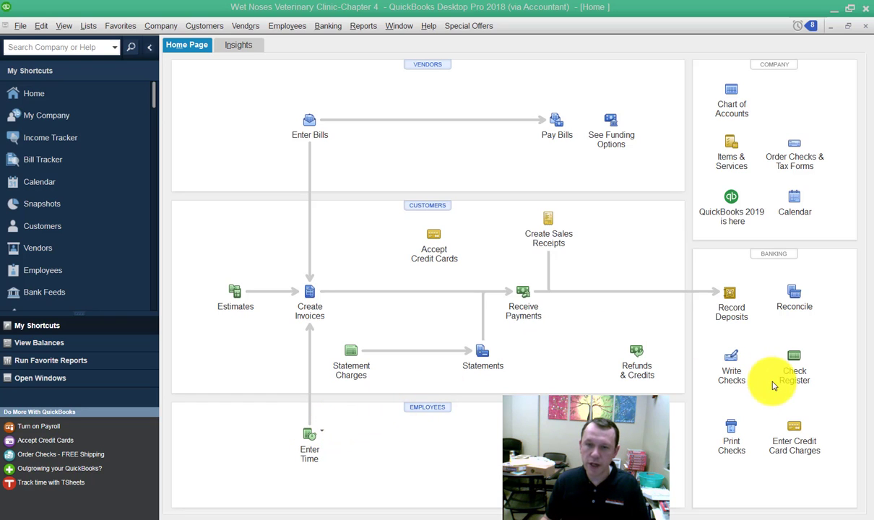
Open the credit card charge entry form with 21000 · American Express as the card account.
click(801, 424)
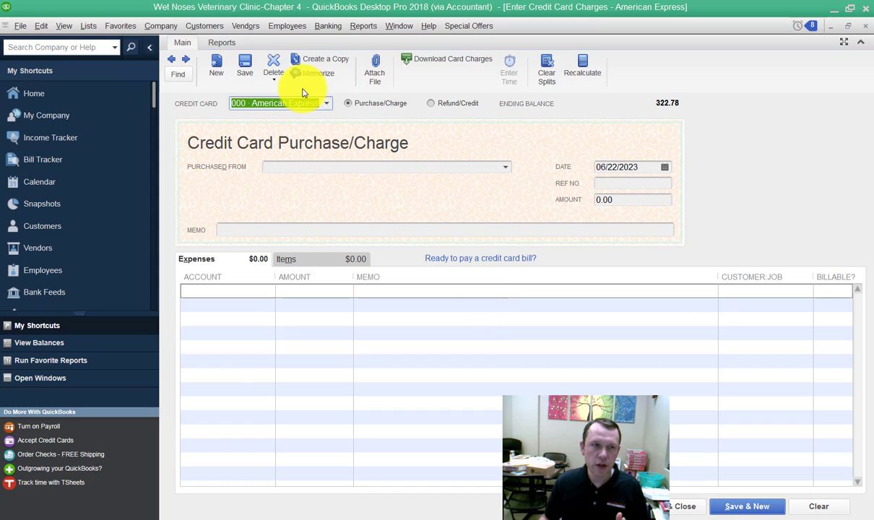
click(325, 104)
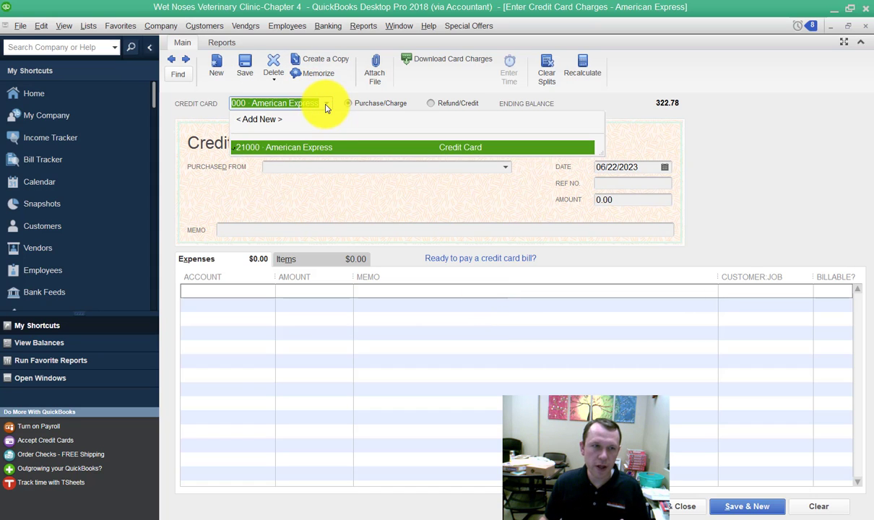
click(338, 148)
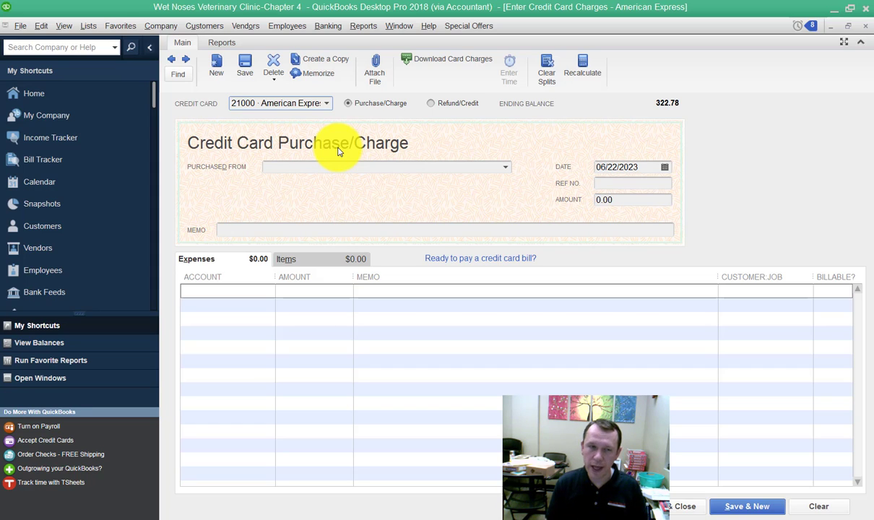
click(469, 167)
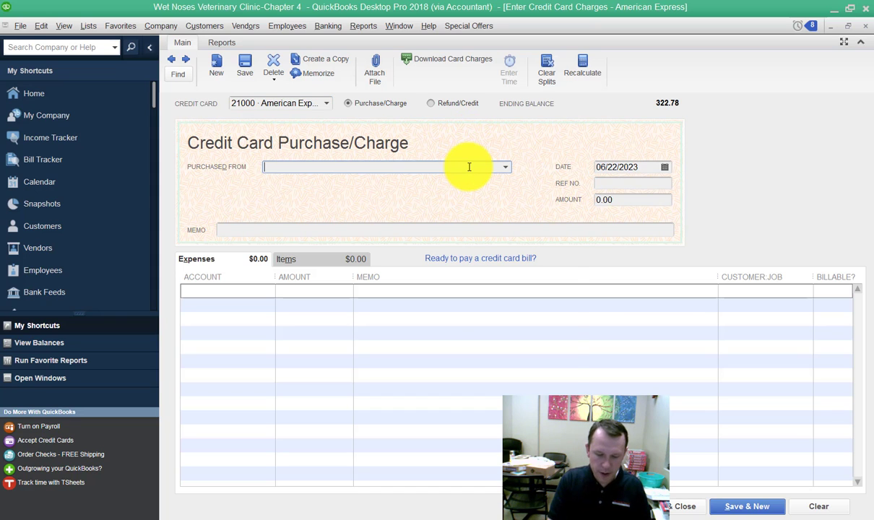
text(Mr. B)
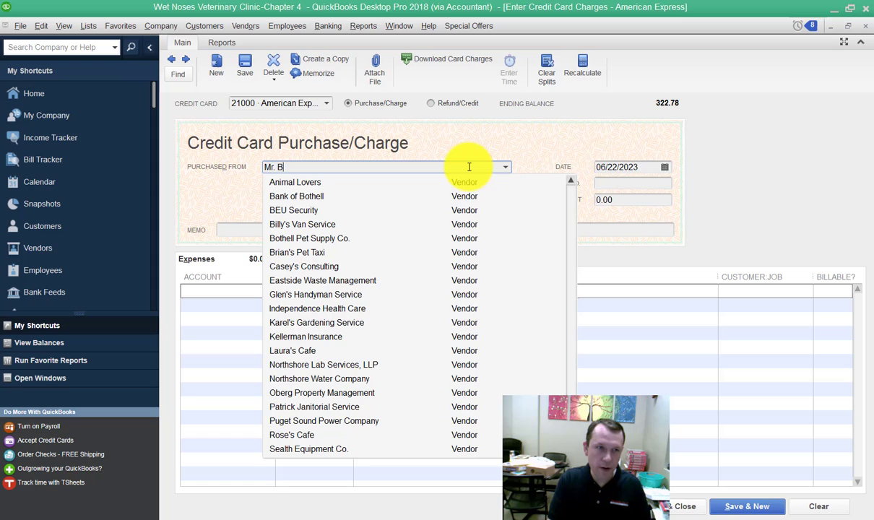
text(ell)
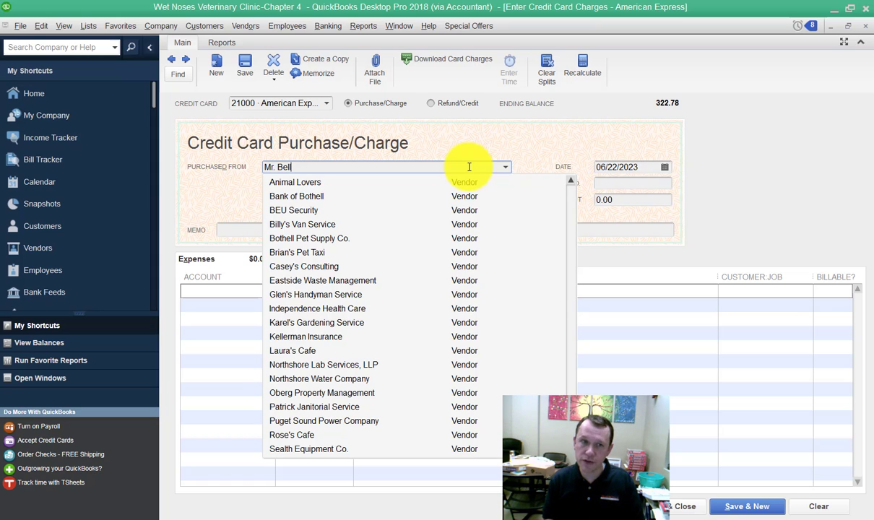
key(Tab)
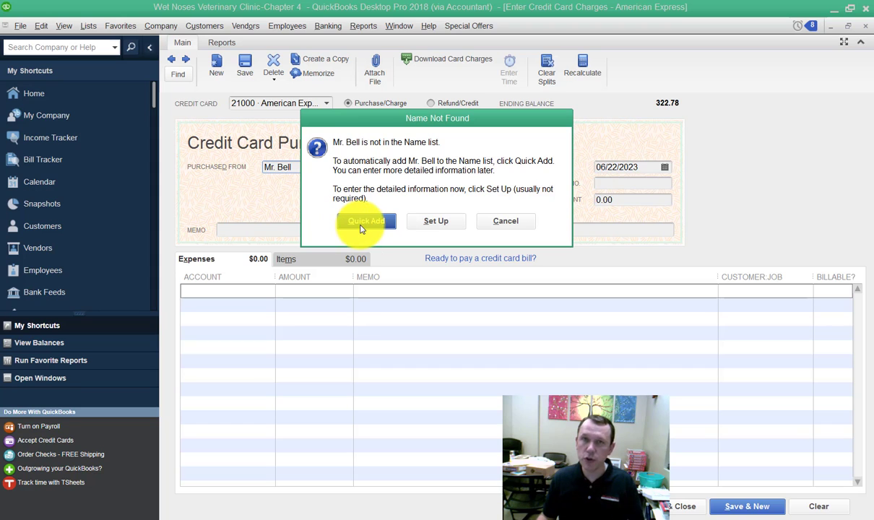
click(506, 220)
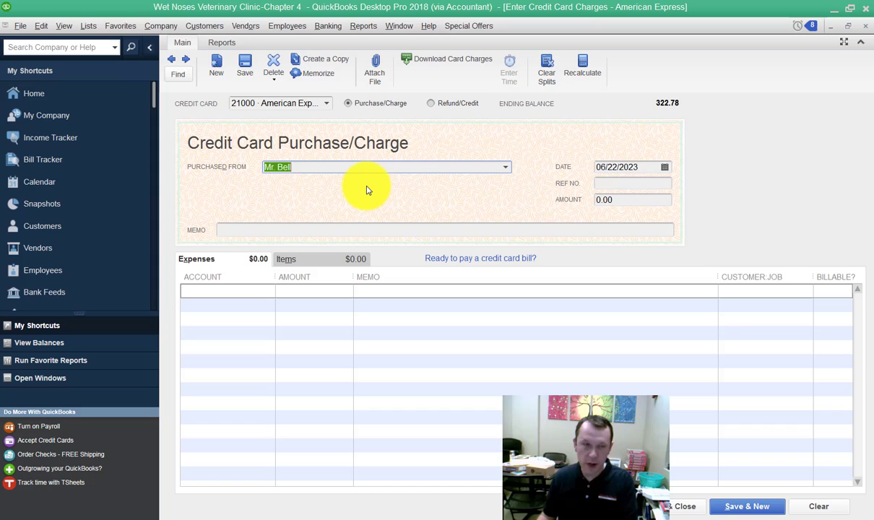
key(BackSpace)
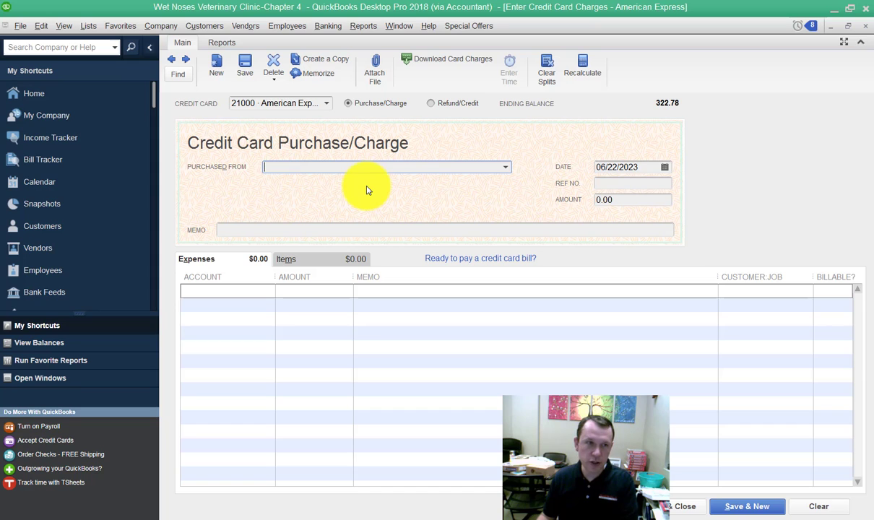
Review the recorded American Express transactions from the 06/01/2023 Bothell Pet Supply Co. purchase through the vendor's 06/20/2023 refund.
click(173, 61)
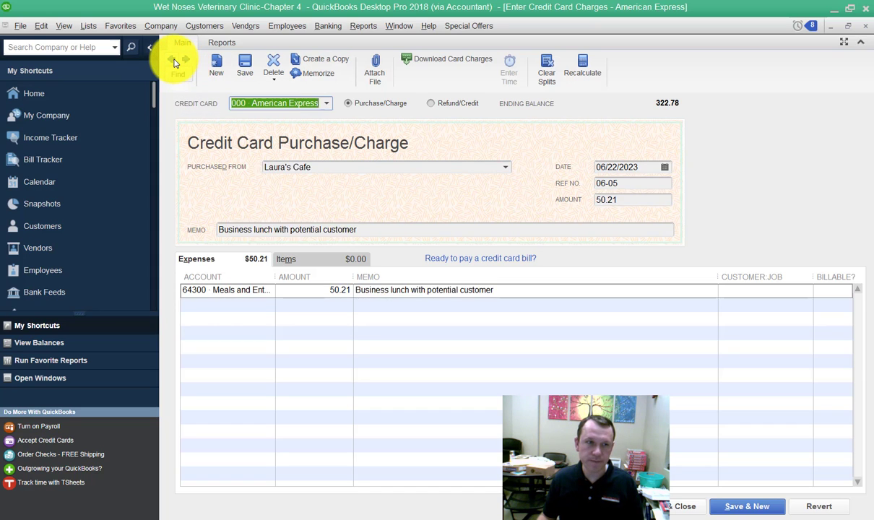
click(173, 62)
click(174, 61)
click(173, 62)
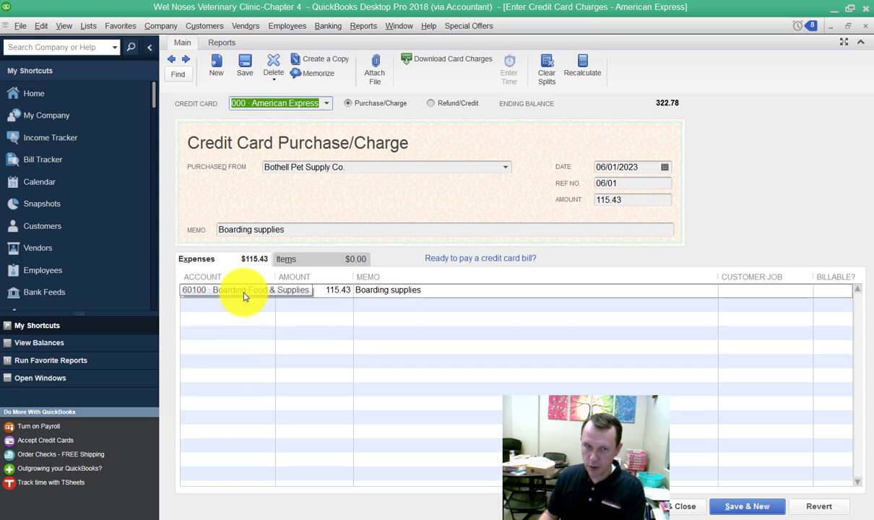
click(185, 60)
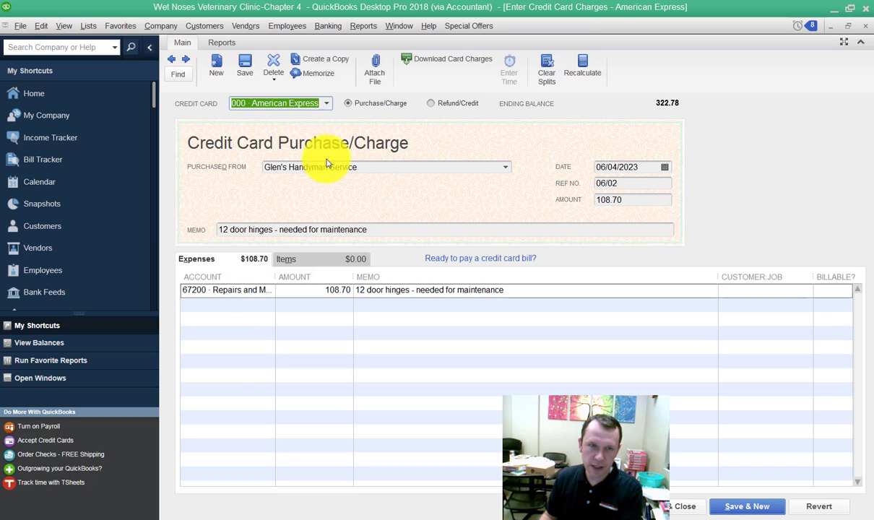
click(185, 60)
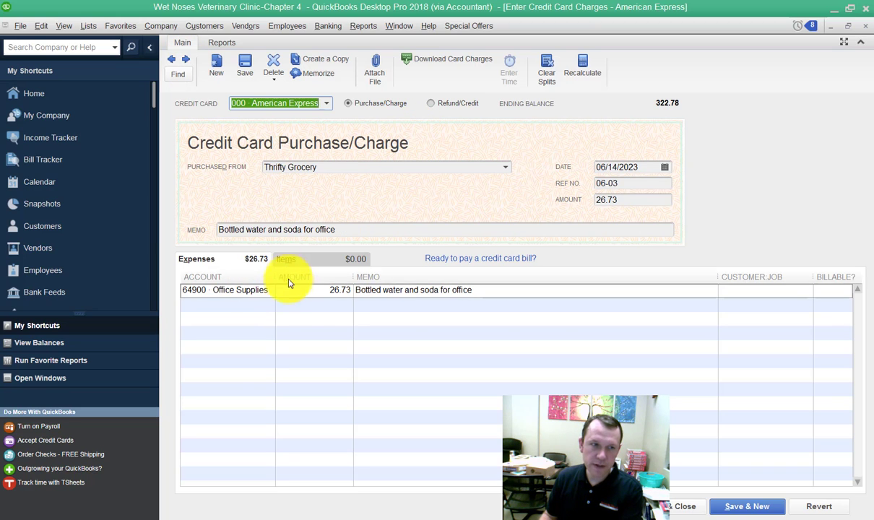
click(188, 60)
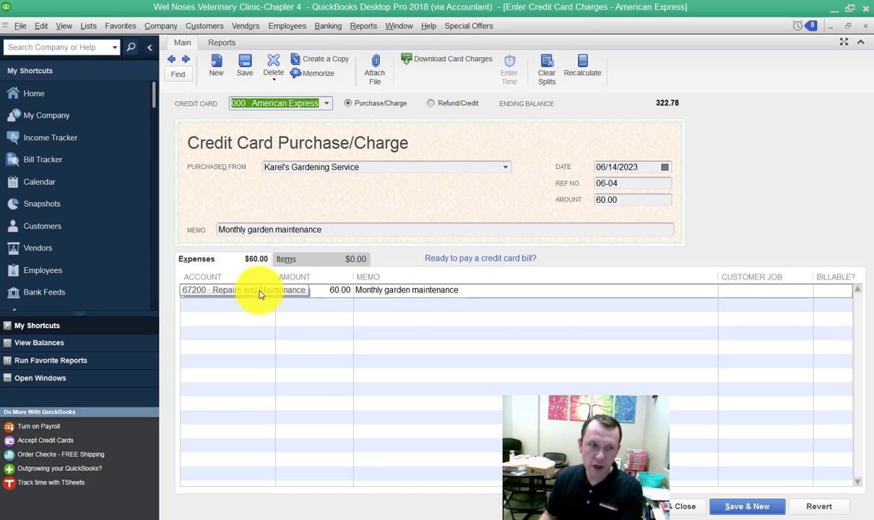
click(186, 61)
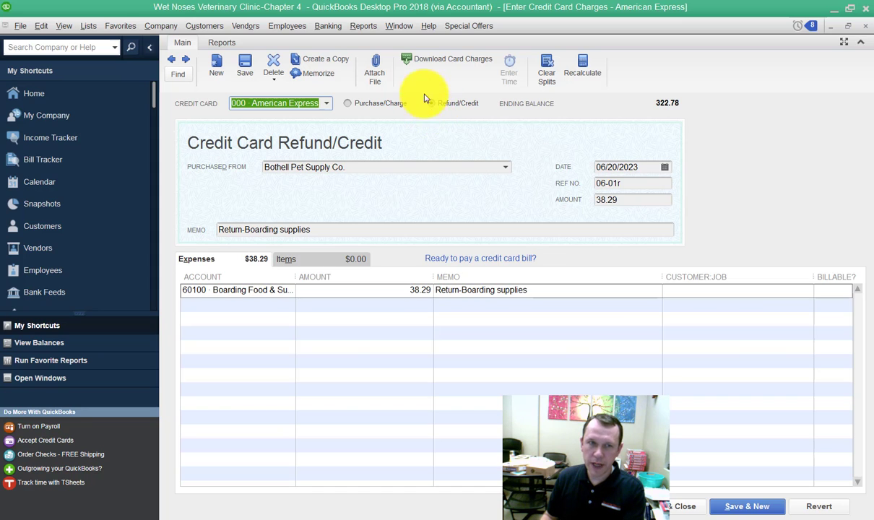
Switch the Bothell Pet Supply Co. return to Purchase/Charge and back to Refund/Credit.
click(347, 105)
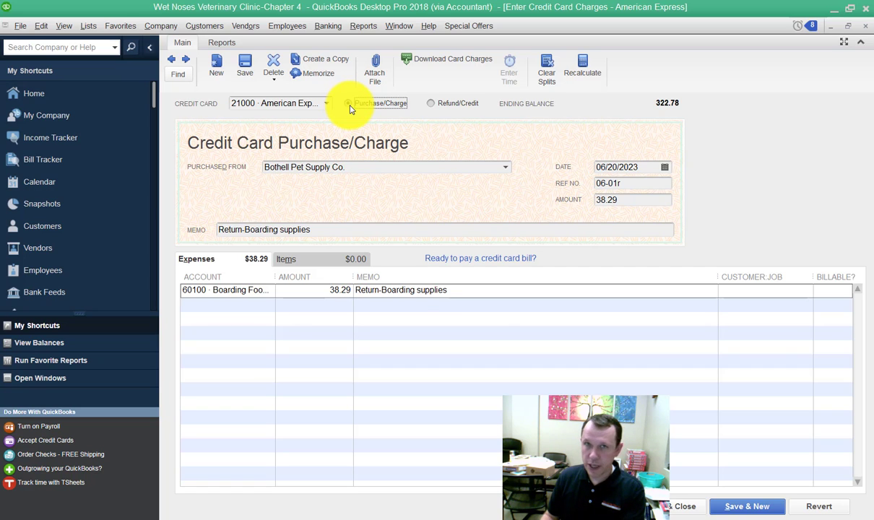
click(432, 104)
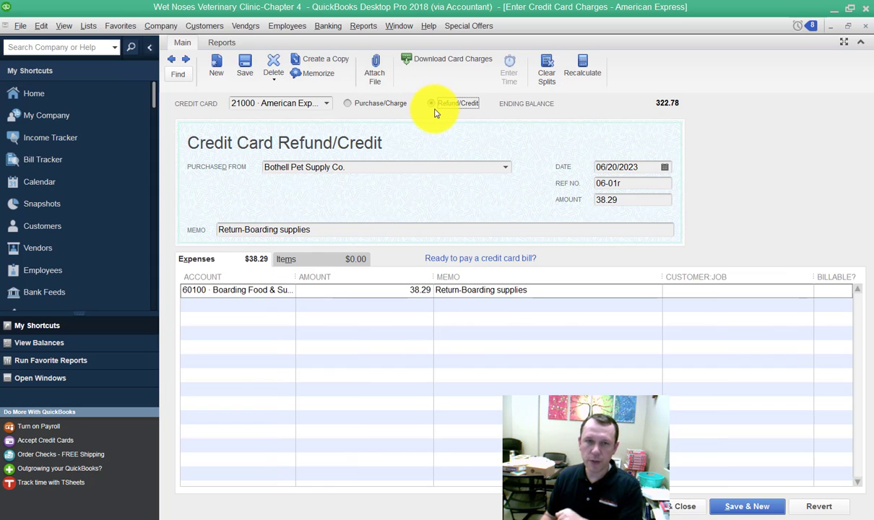
Check the Laura's Cafe charge, advance to a blank charge form and close the credit card charges window.
click(187, 64)
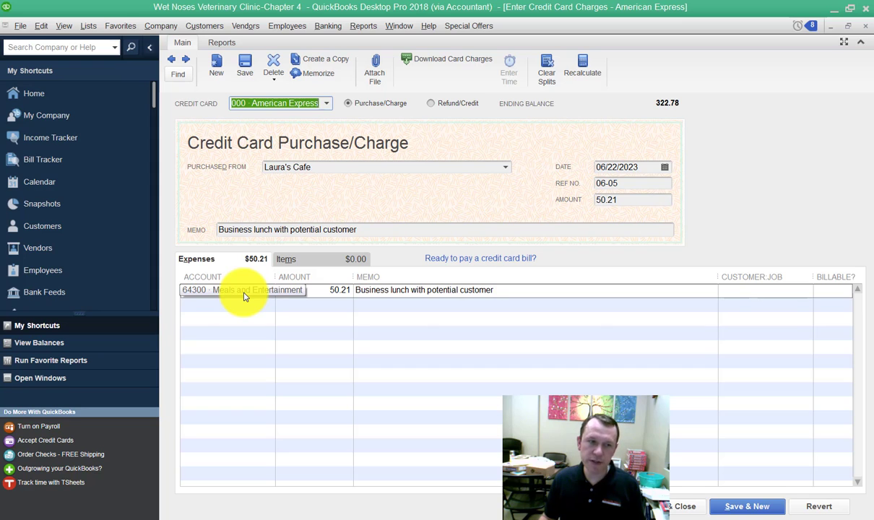
key(alt+s)
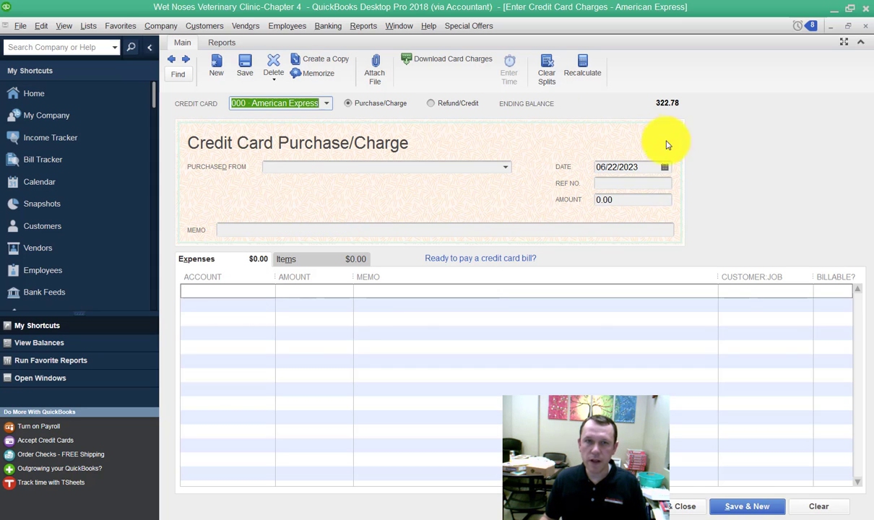
click(865, 28)
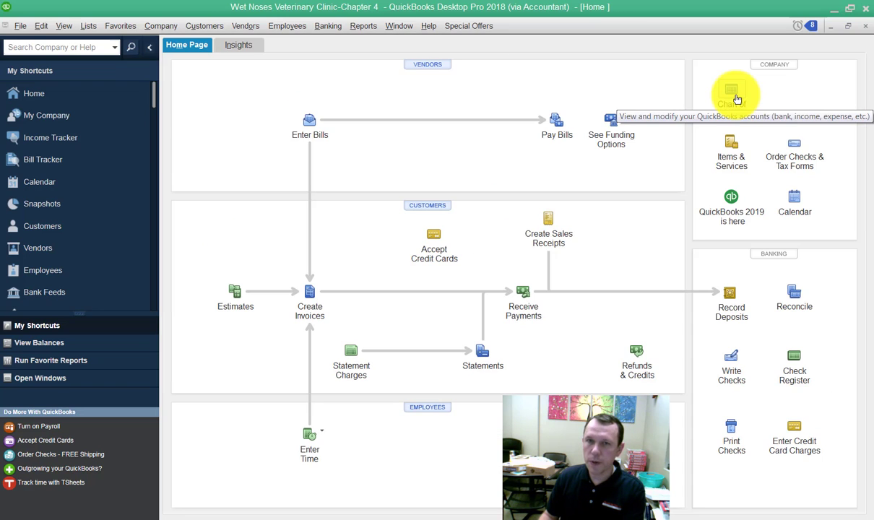
Run a QuickReport for the 21000 · American Express account from the chart of accounts.
click(731, 95)
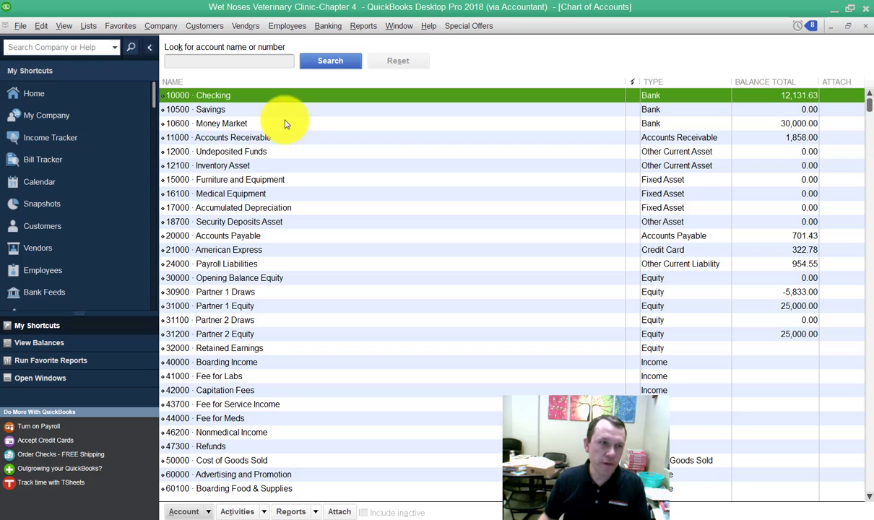
click(189, 253)
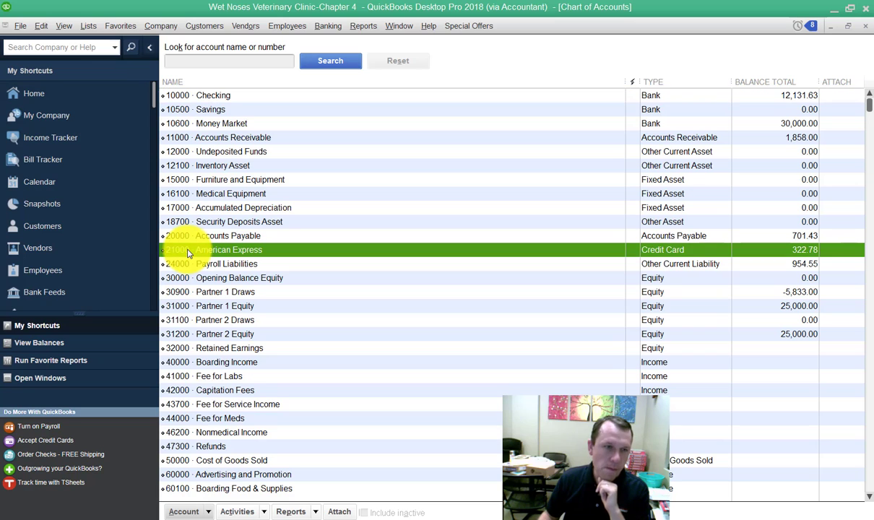
right_click(203, 252)
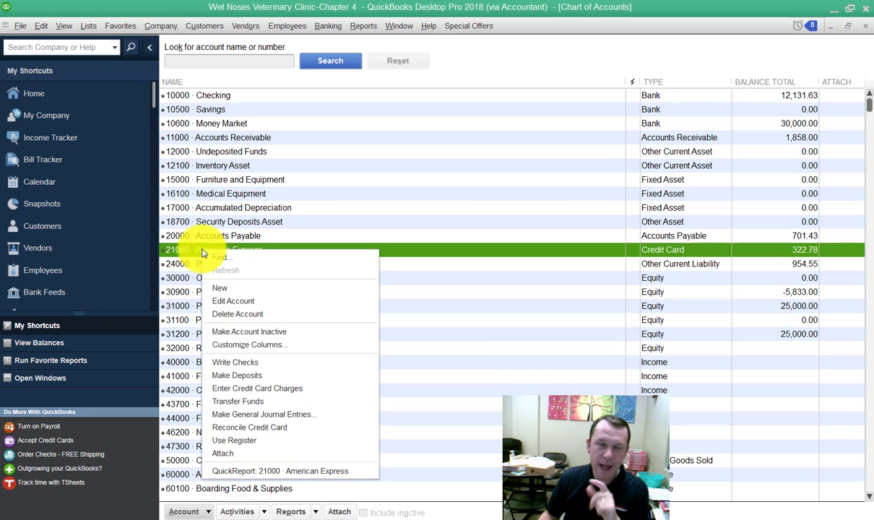
click(263, 470)
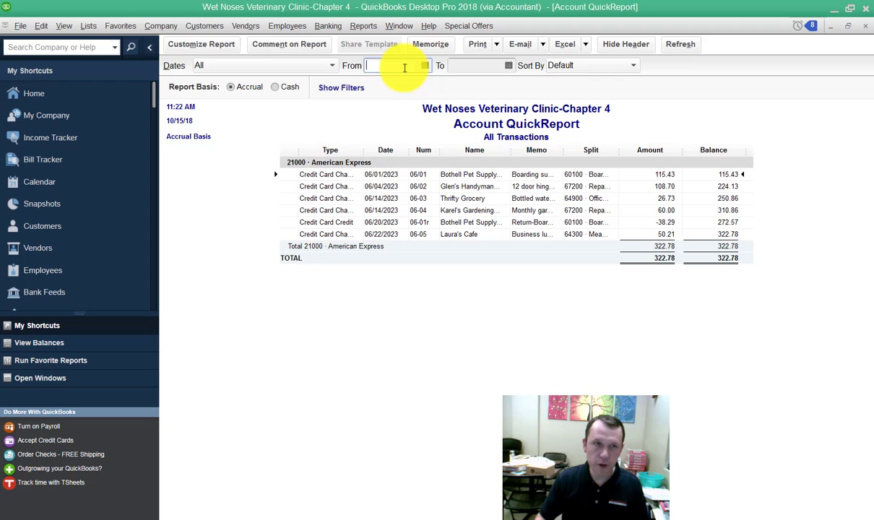
Set the QuickReport's date range from 06/01/2023 to 06/30/2023.
text(060123)
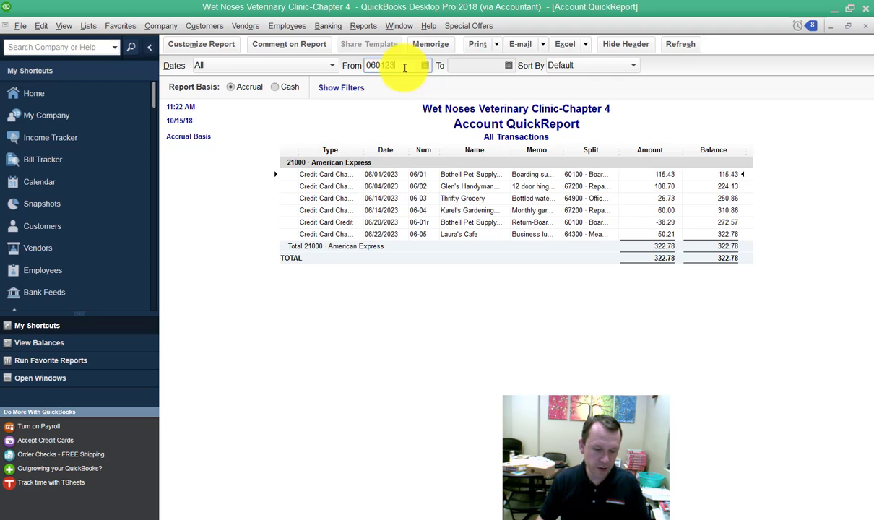
key(Tab)
text(06)
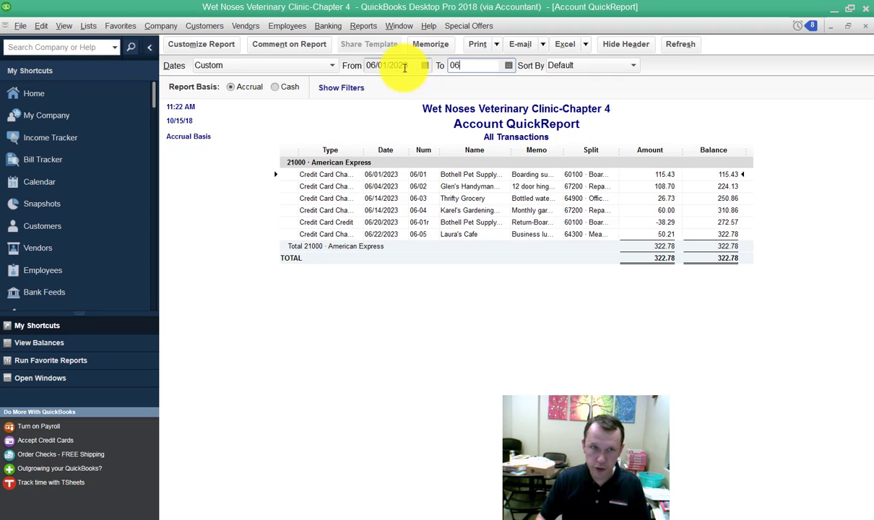
text(/30)
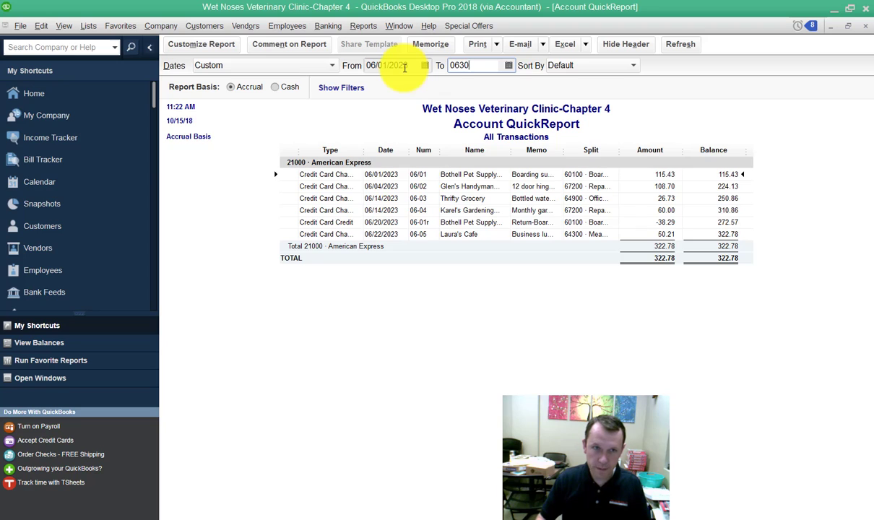
text(/2023)
key(Tab)
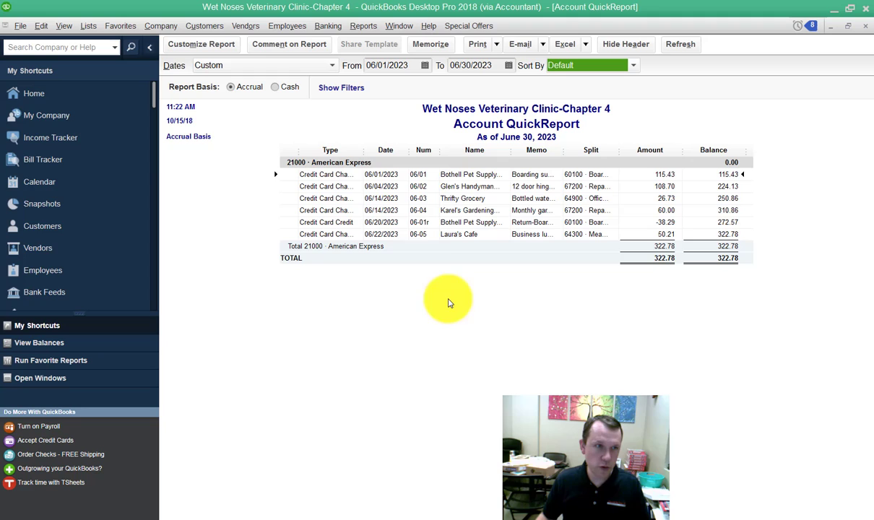
Export the American Express QuickReport to Excel as a new worksheet in a new workbook.
click(586, 45)
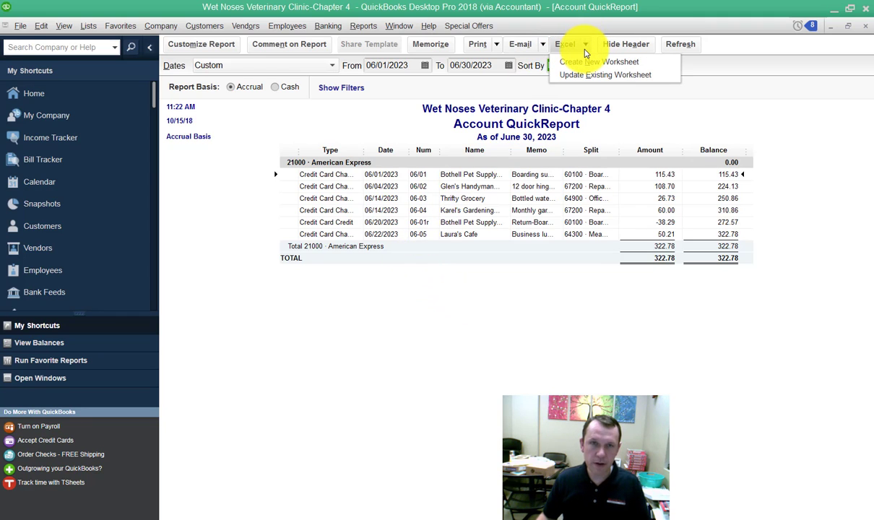
click(587, 64)
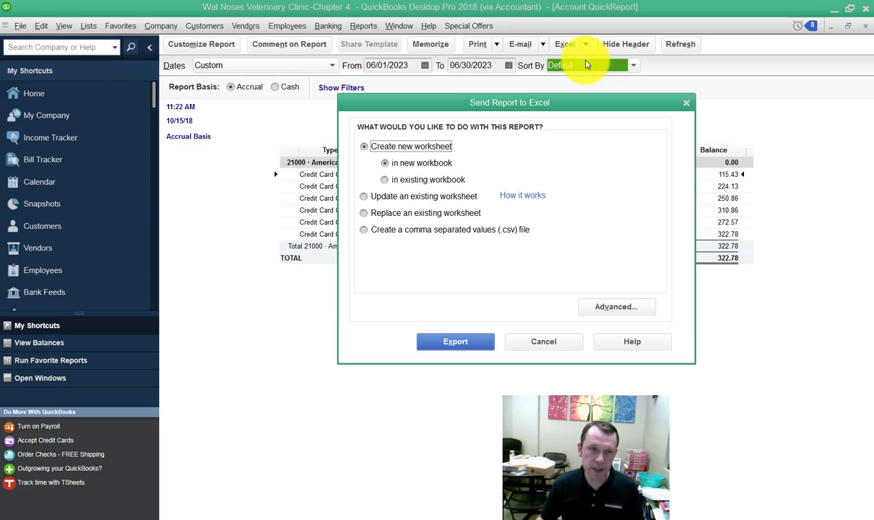
click(453, 343)
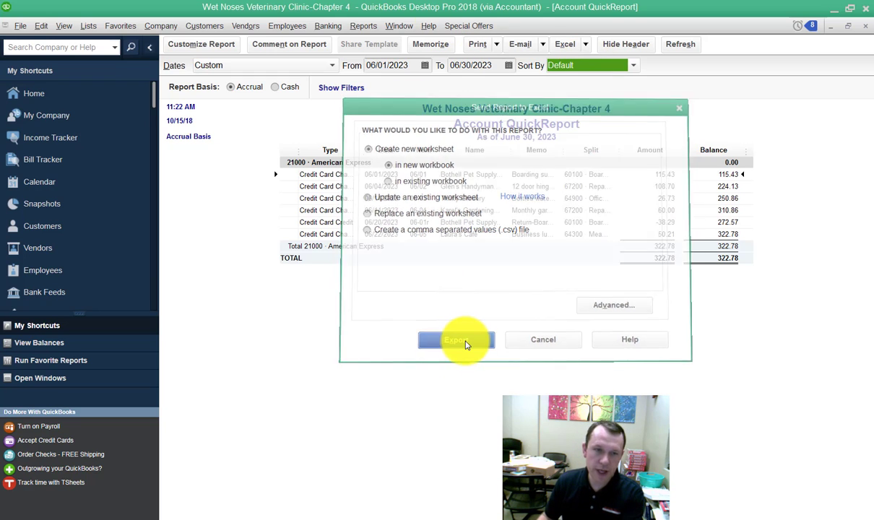